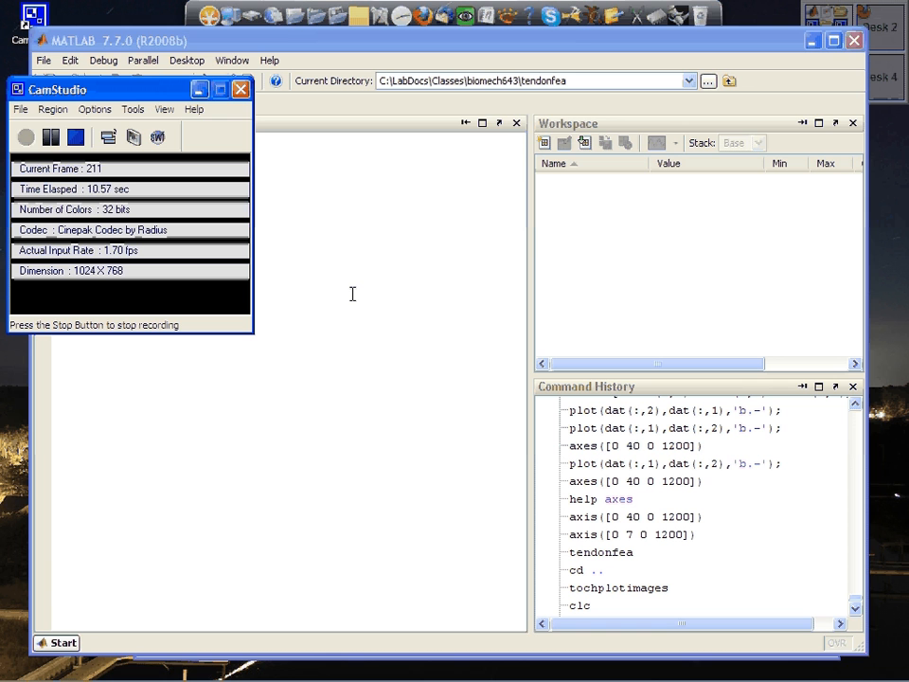
- Clear all workspace variables and list the files in the tendonfea directory
click(352, 294)
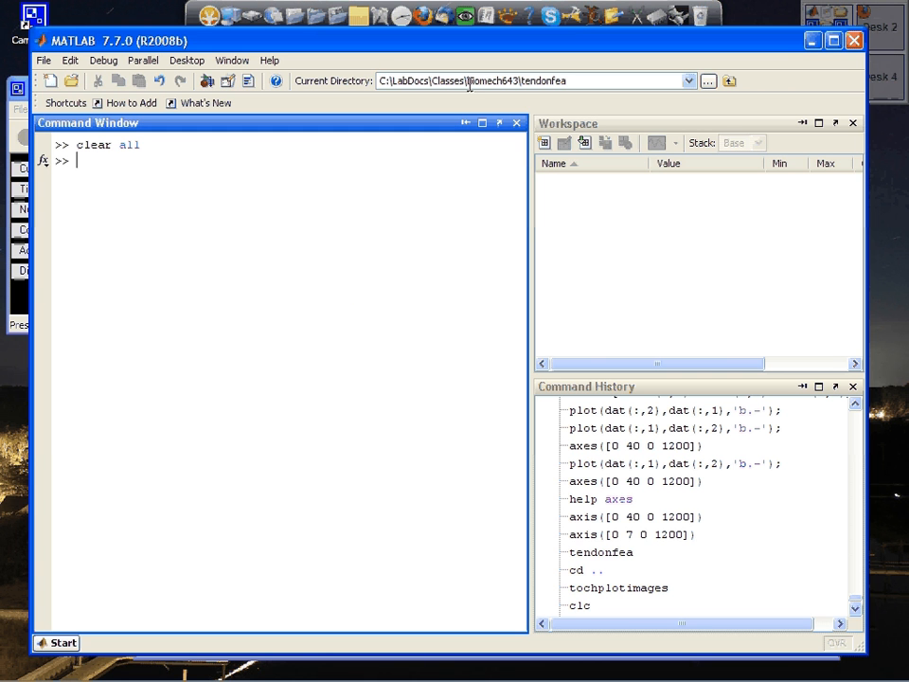
click(537, 81)
click(536, 82)
click(237, 169)
text(ls)
key(Return)
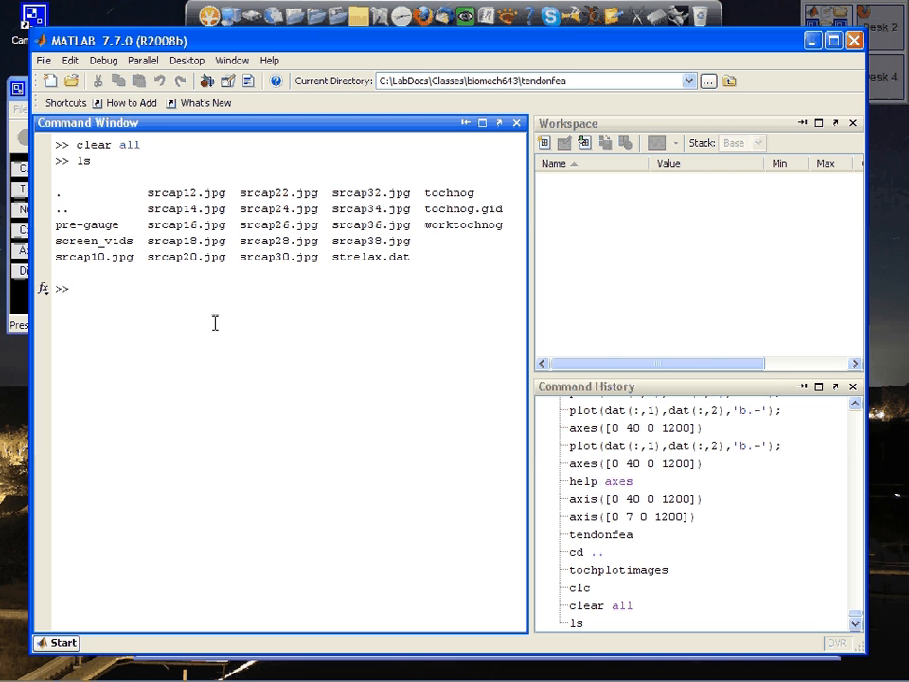
- Run the tendonfea script and choose srcap10.jpg as the first image file
text(tendonfea)
key(Return)
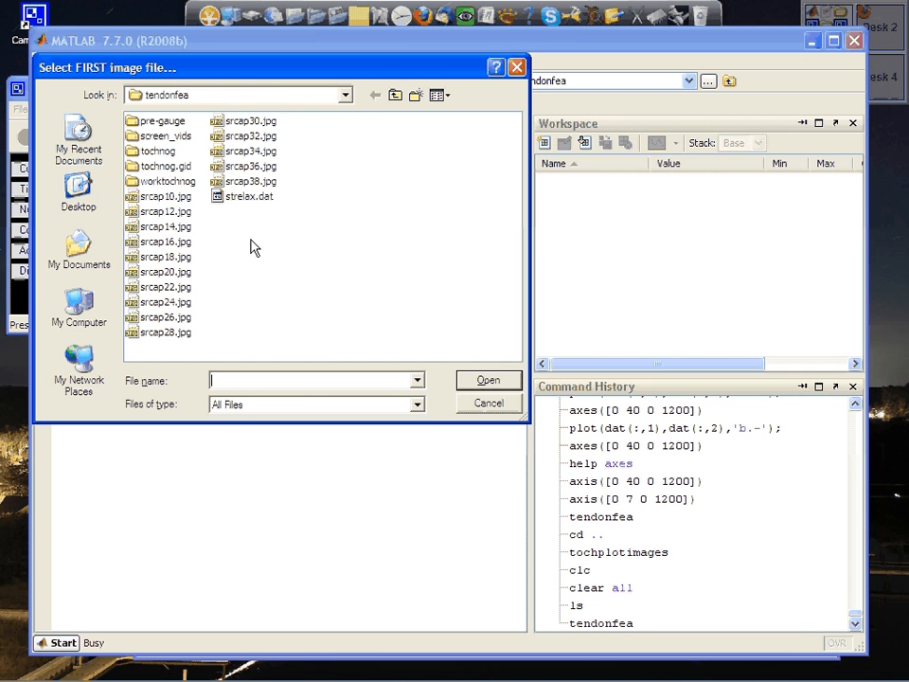
double_click(152, 199)
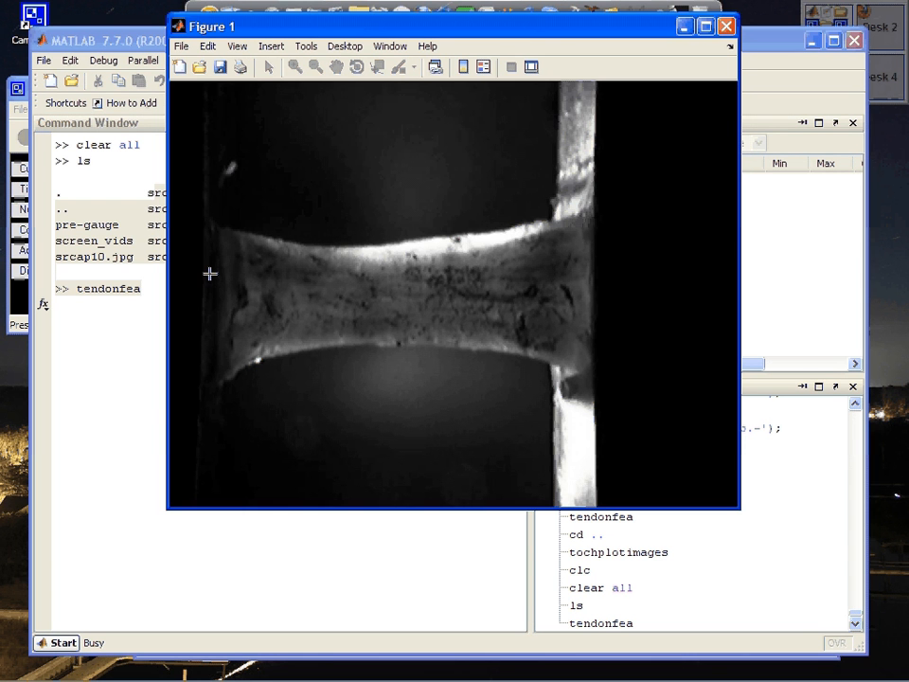
- Mark four points in a rectangle on the middle part of the tendon and accept them
click(290, 253)
click(497, 250)
click(498, 337)
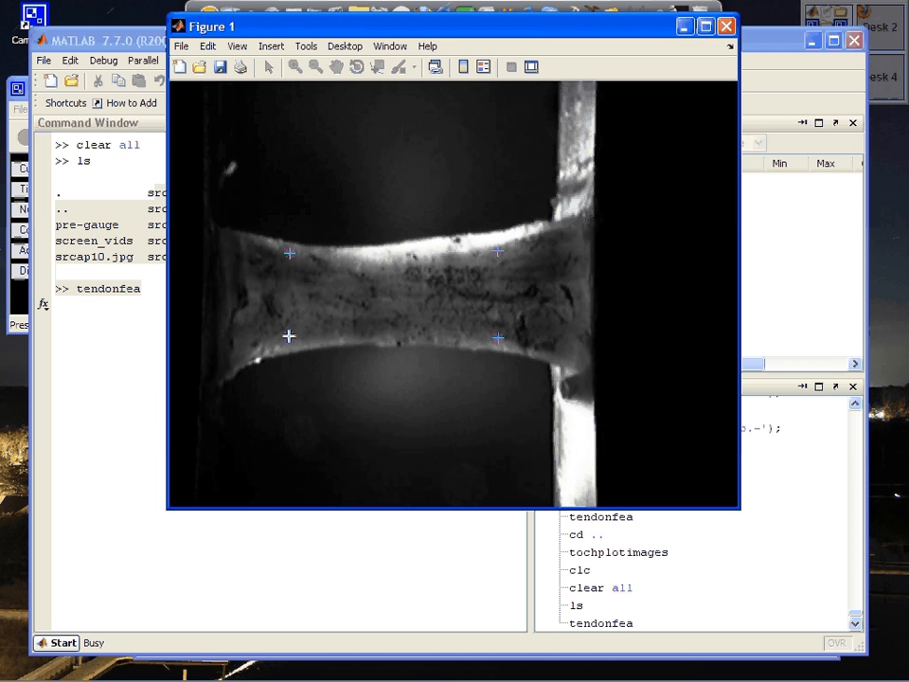
click(288, 335)
key(Return)
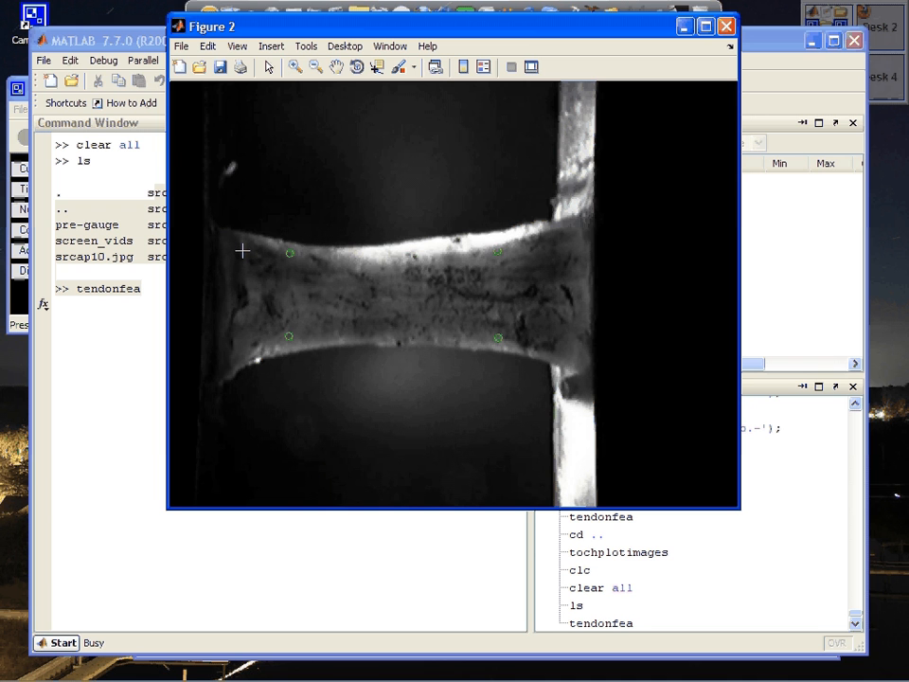
- Outline the tendon with a closed eight-vertex rectangle, placing vertices near the four marked points and four corners near the tendon's ends
click(242, 250)
click(295, 254)
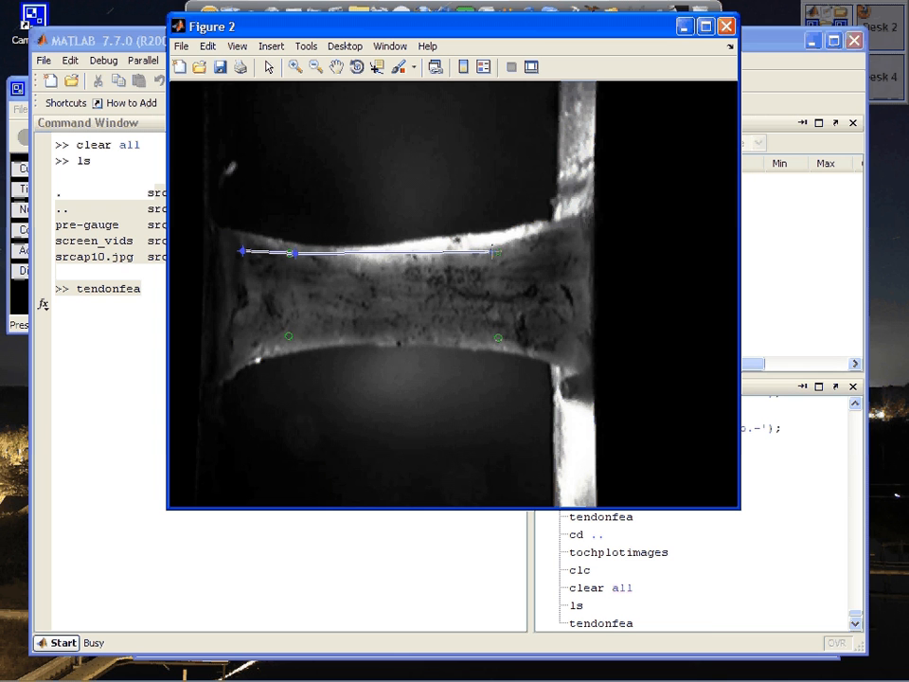
click(492, 252)
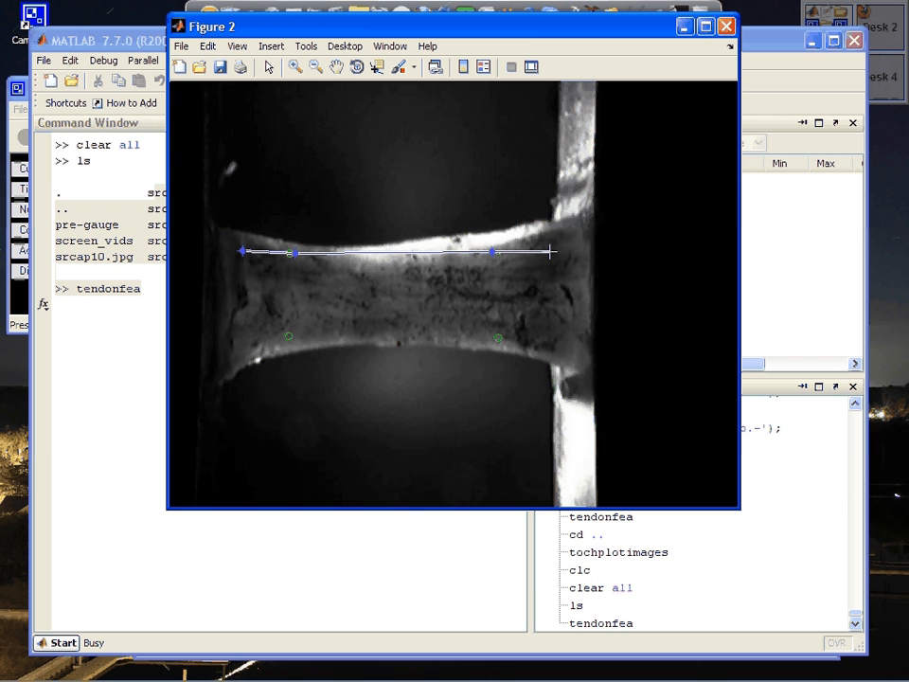
click(550, 252)
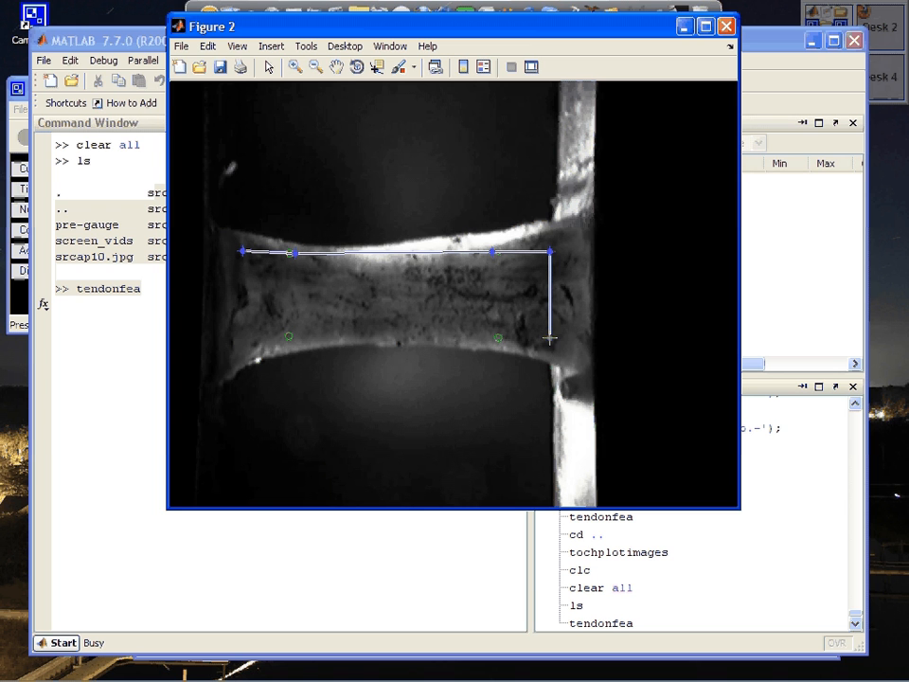
click(549, 338)
click(492, 337)
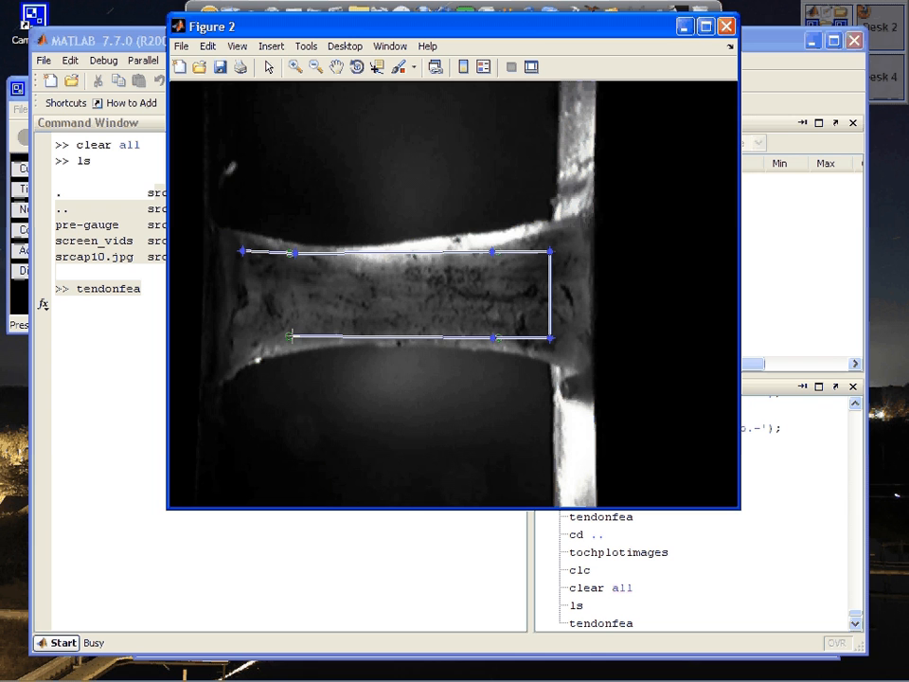
click(292, 336)
click(244, 336)
click(243, 253)
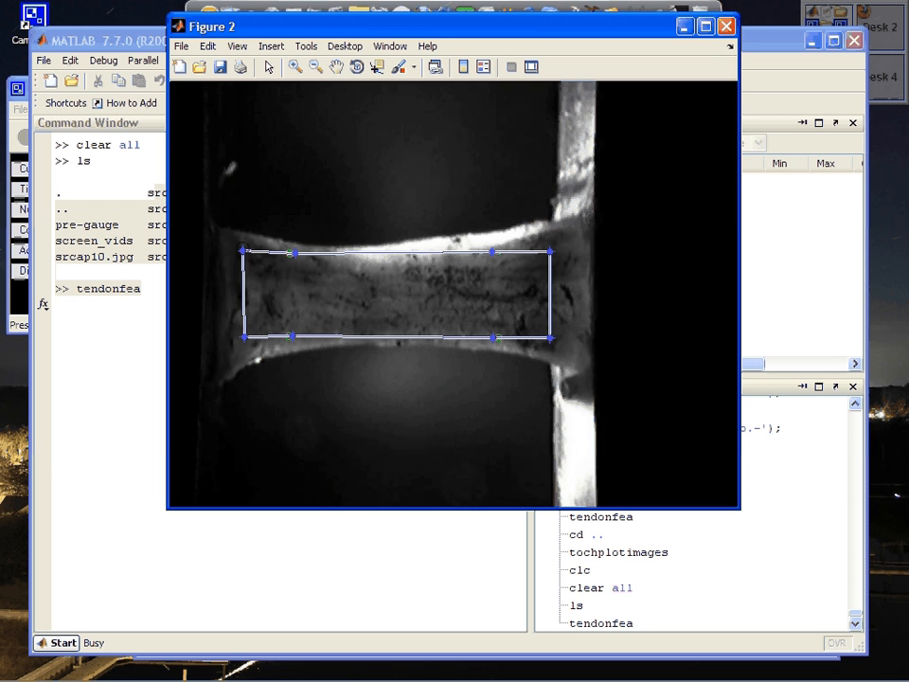
double_click(243, 248)
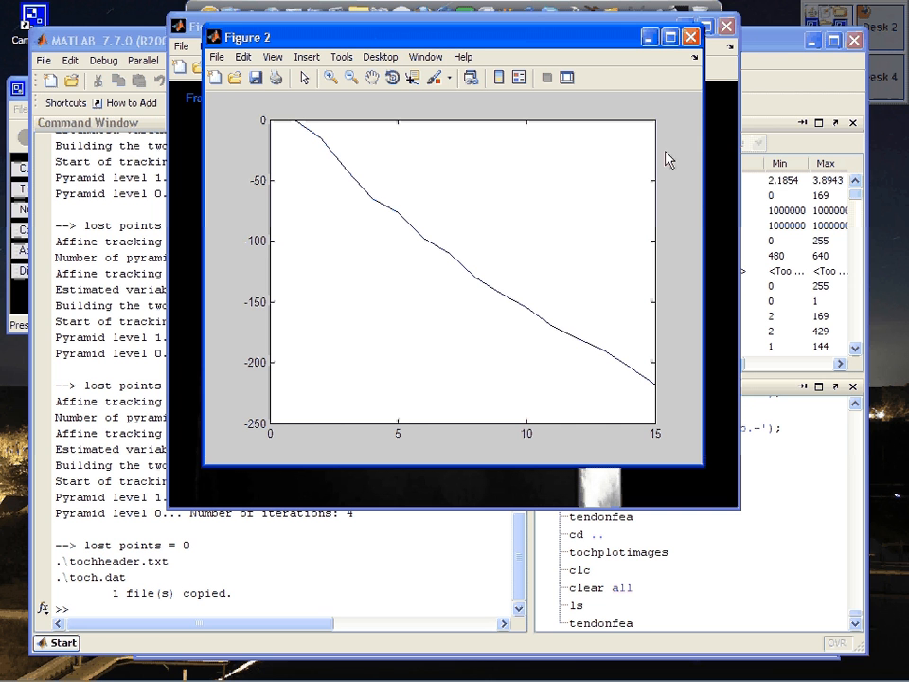
- Close the line plot figure and the tracked image figure
click(691, 39)
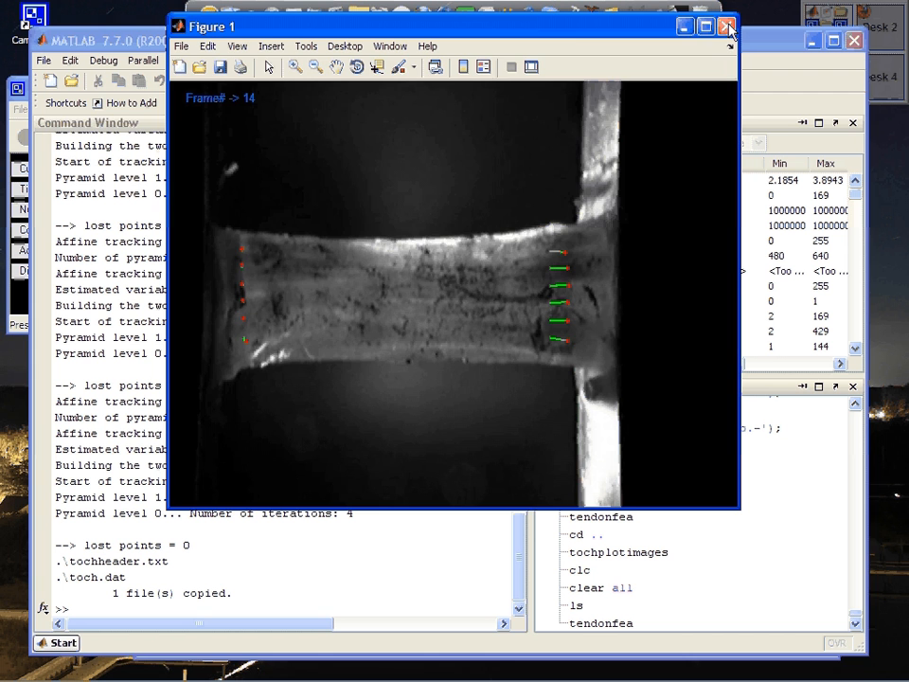
click(728, 27)
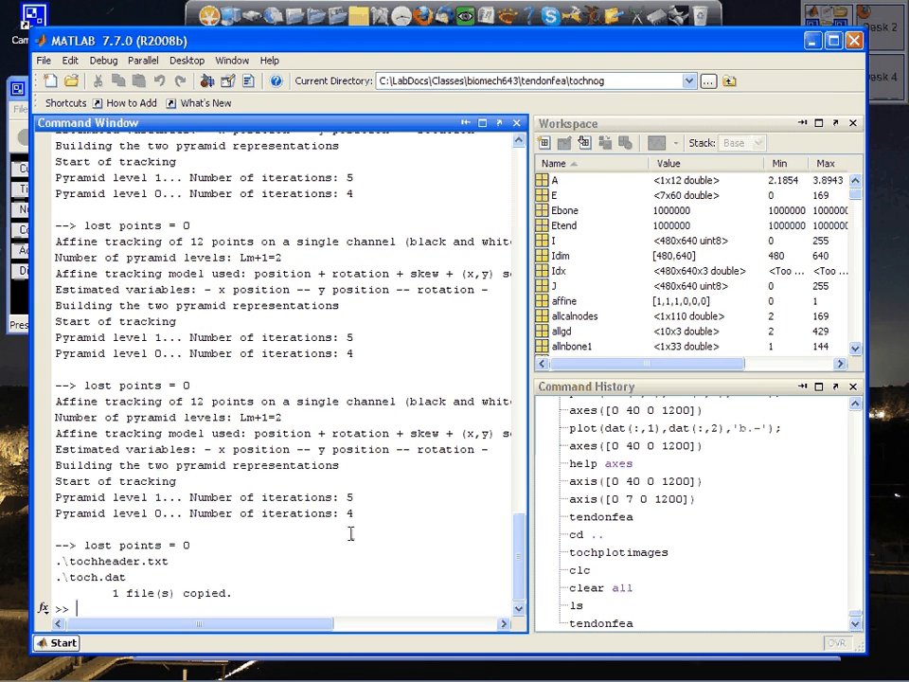
- Go up one level to the tendonfea directory and run the tochplotimages script
text(cd ..)
key(Return)
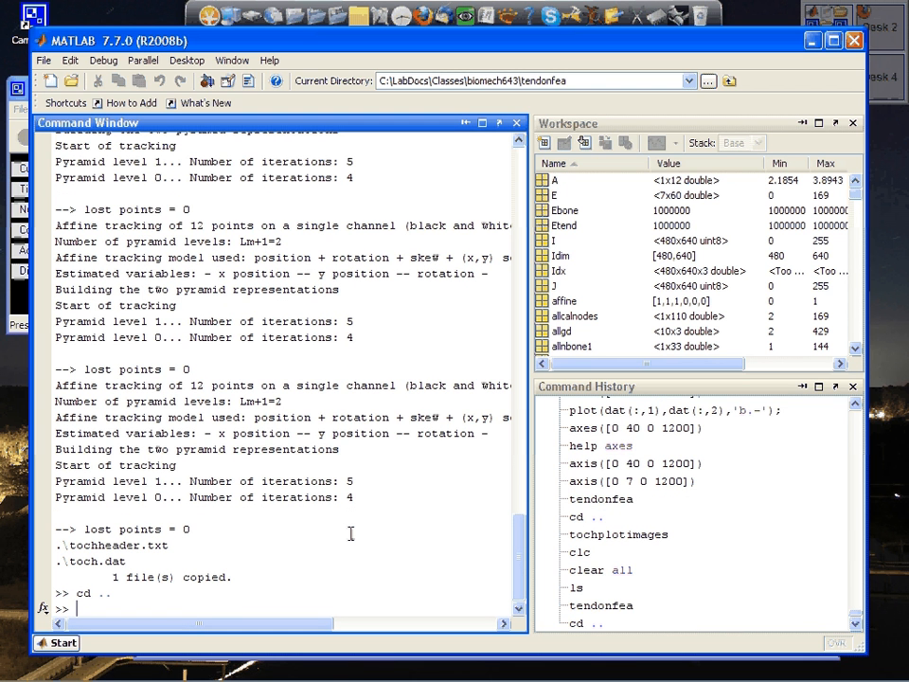
text(tochplotimages)
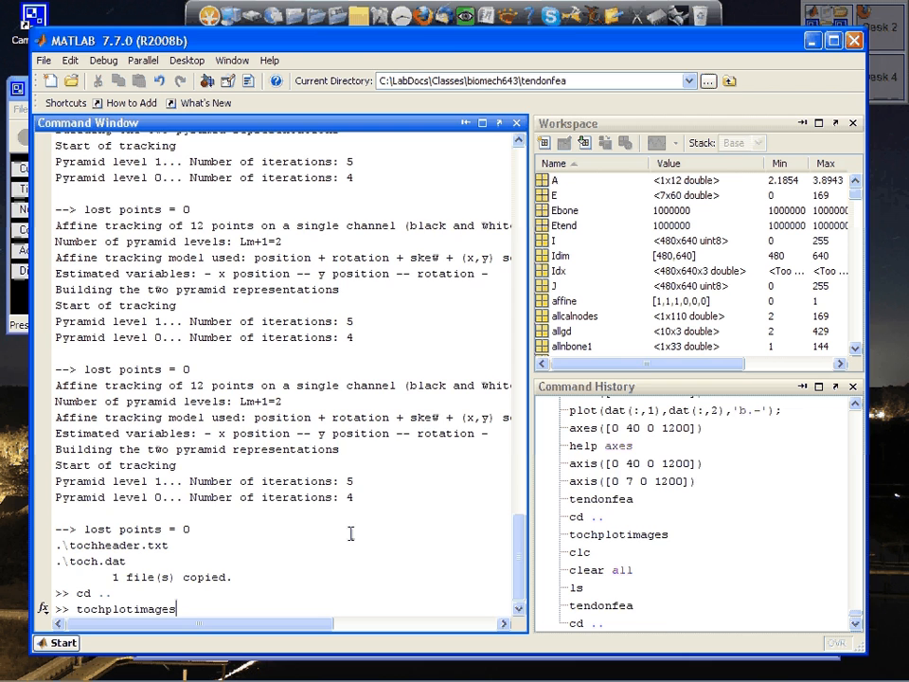
key(Return)
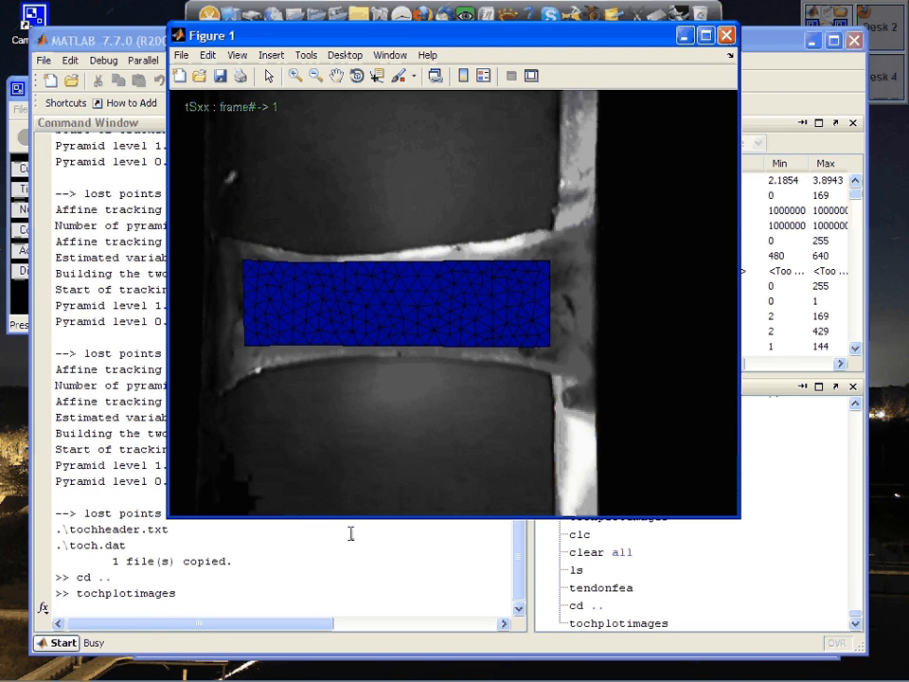